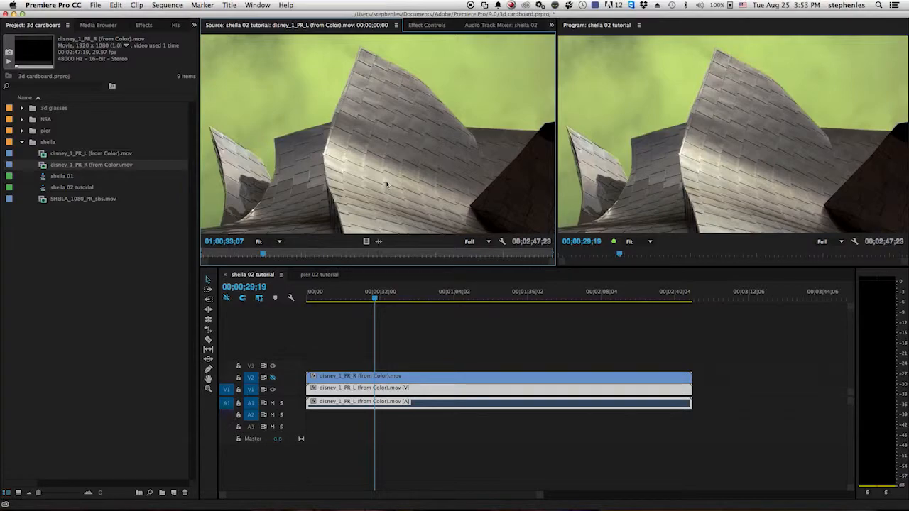
Scale the disney_1_PR_L clip on V1 to 50 and set its horizontal position to 480.
{"action": "left_click", "coordinate": [366, 393]}
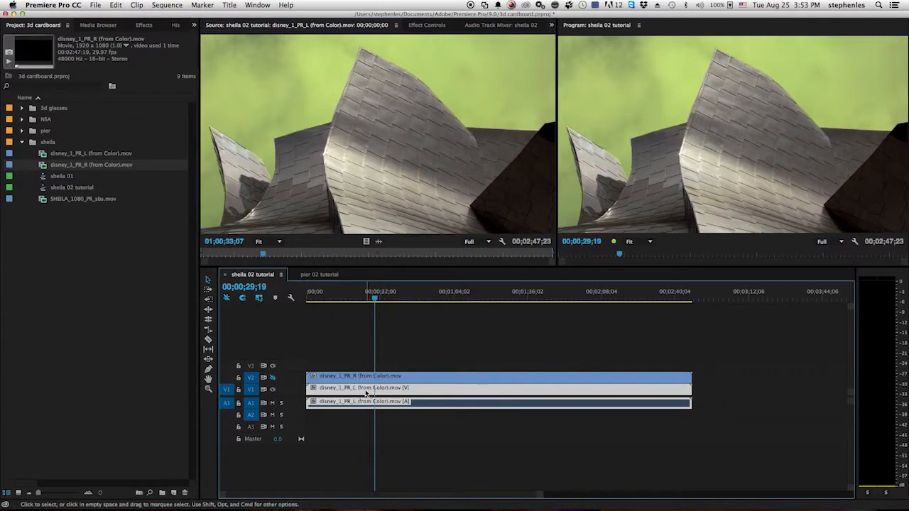
{"action": "left_click", "coordinate": [426, 26]}
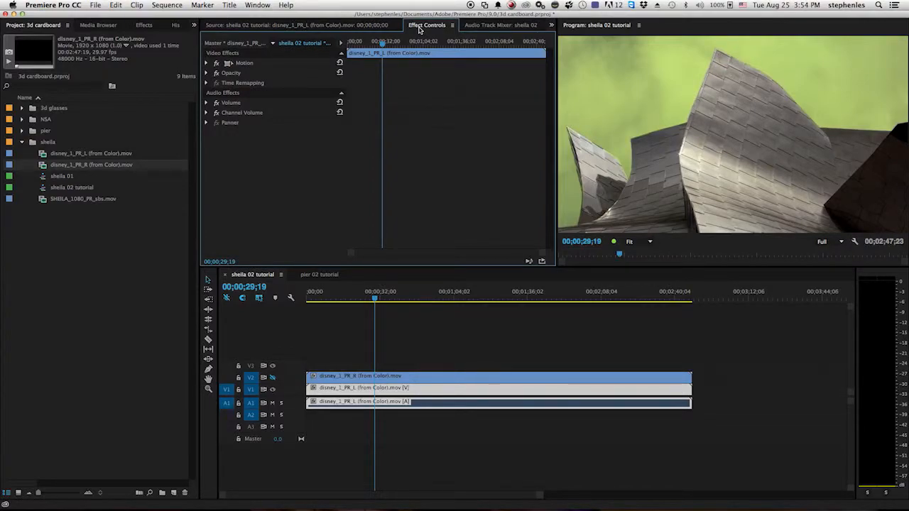
{"action": "left_click", "coordinate": [207, 63]}
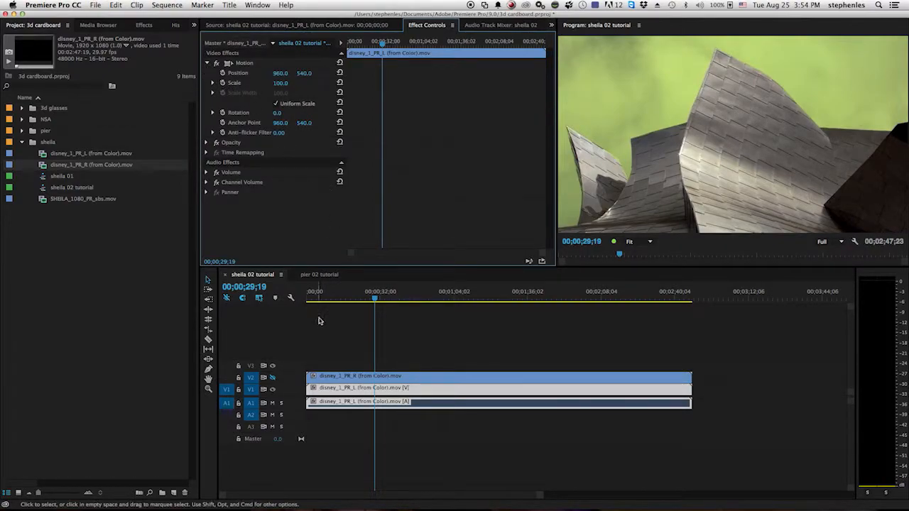
{"action": "left_click", "coordinate": [282, 82]}
{"action": "type", "text": "50"}
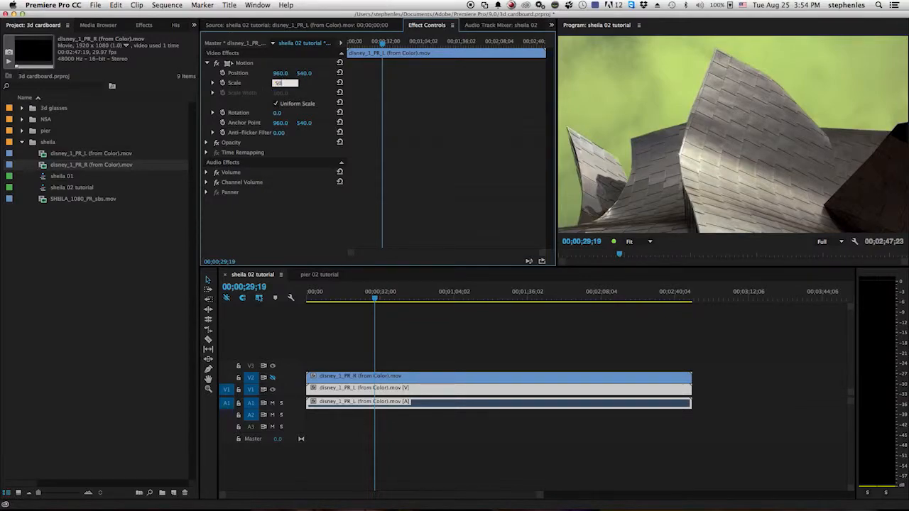
{"action": "left_click", "coordinate": [282, 71]}
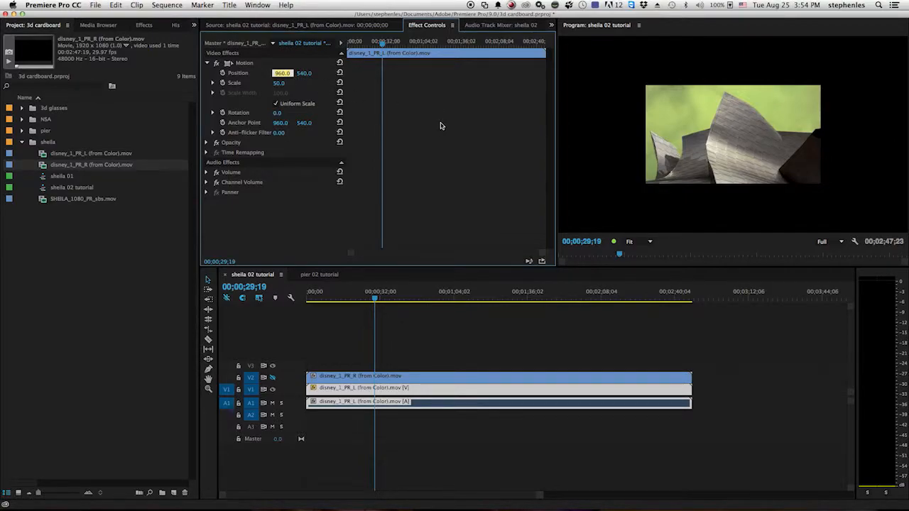
{"action": "type", "text": "480"}
{"action": "key", "text": "Return"}
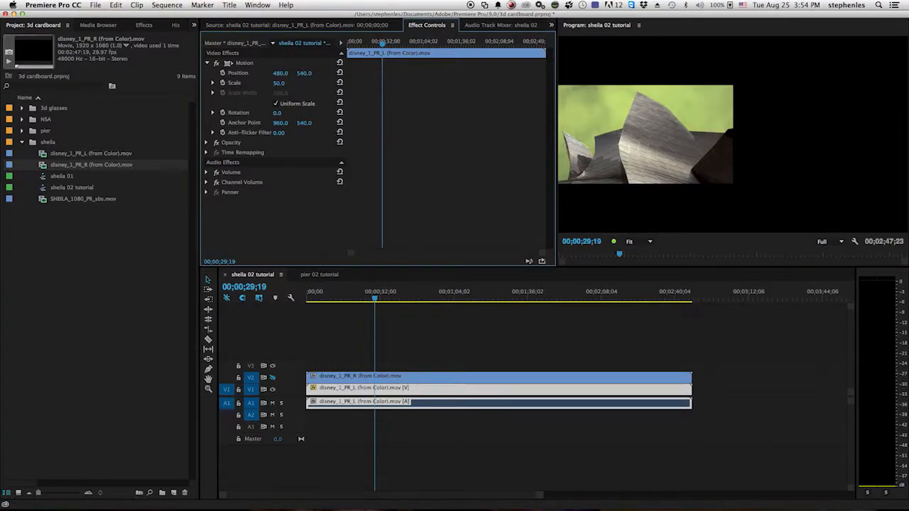
Set the scale of the disney_1_PR_R clip on V2 to 50.
{"action": "double_click", "coordinate": [396, 382]}
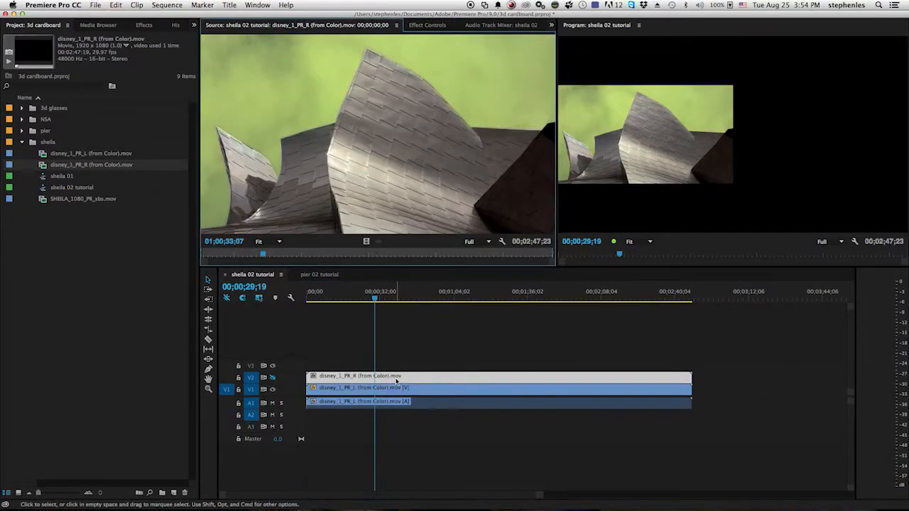
{"action": "left_click", "coordinate": [412, 29]}
{"action": "left_click", "coordinate": [207, 64]}
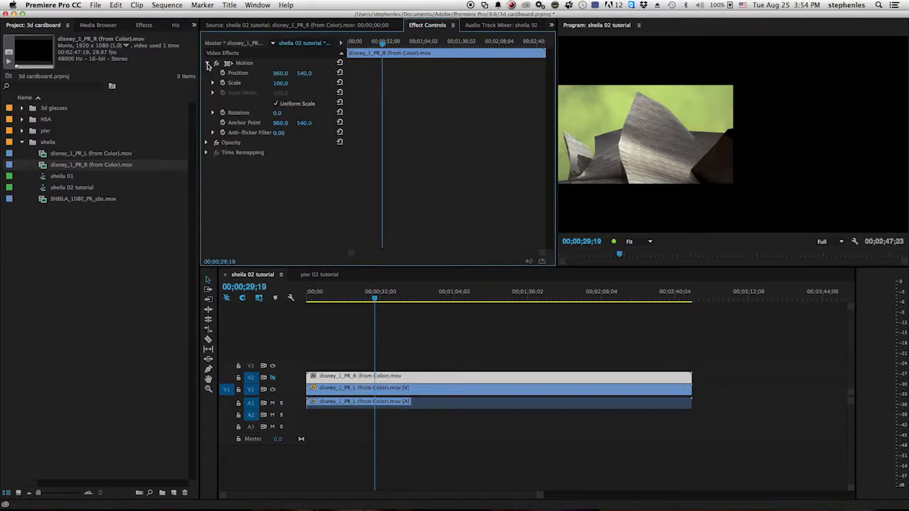
{"action": "left_click", "coordinate": [281, 83]}
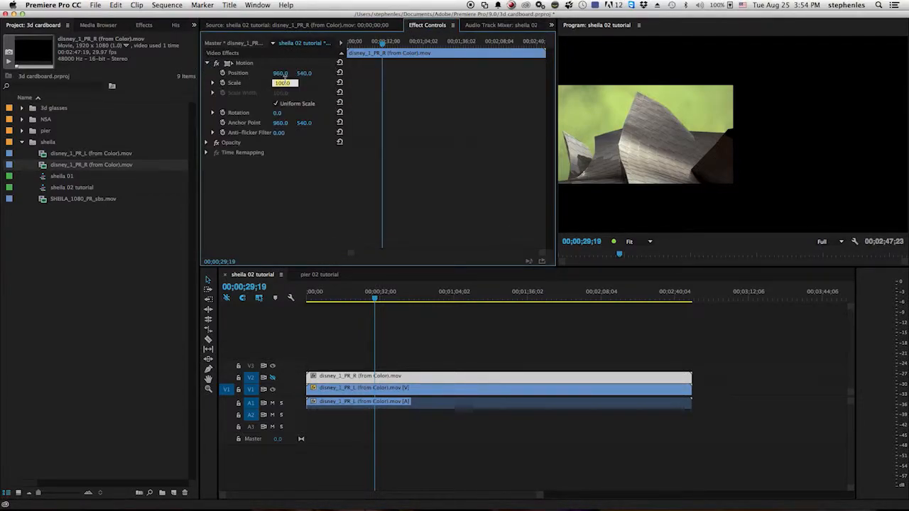
{"action": "key", "text": "Return"}
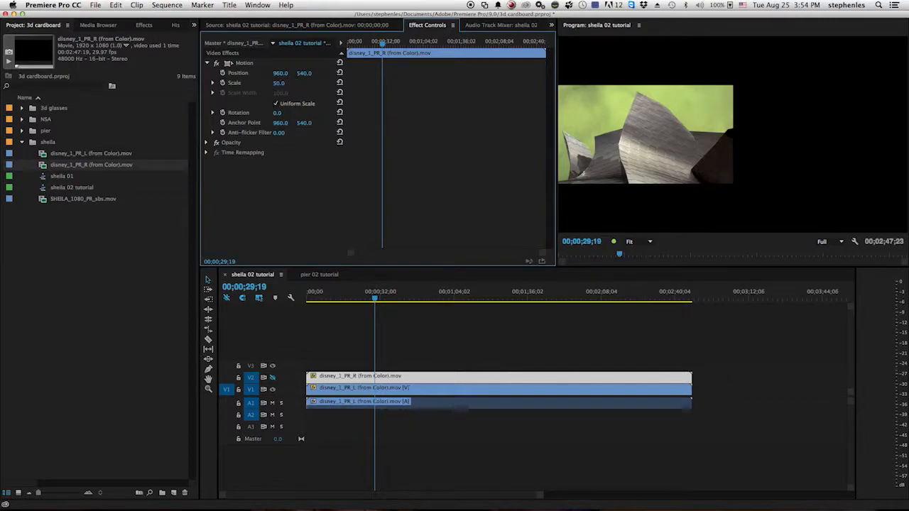
Show track V2 and set the disney_1_PR_R clip's horizontal position to 1440, checking the layout with V2 hidden and shown.
{"action": "left_click", "coordinate": [272, 377]}
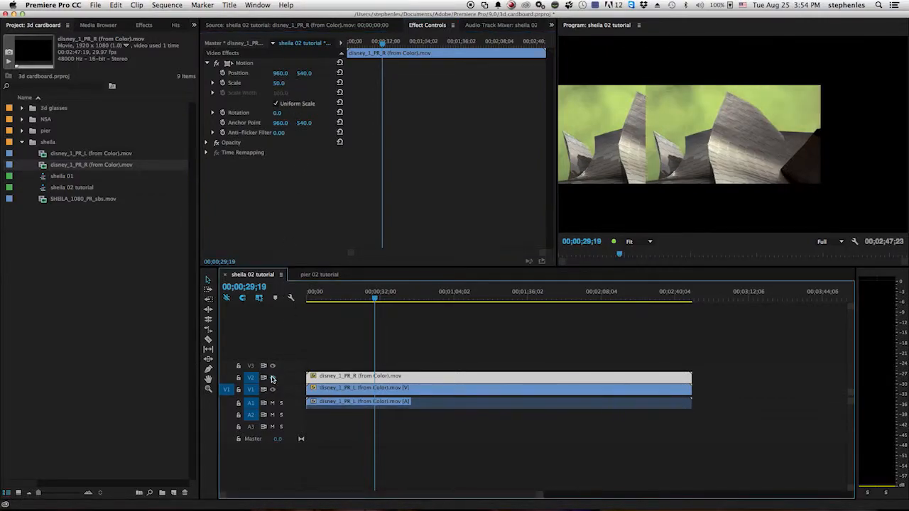
{"action": "left_click", "coordinate": [281, 73]}
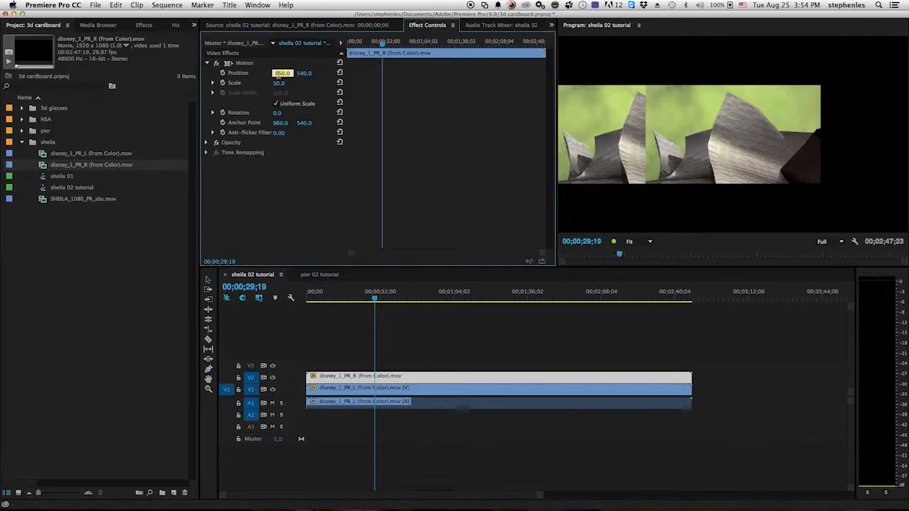
{"action": "key", "text": "Return"}
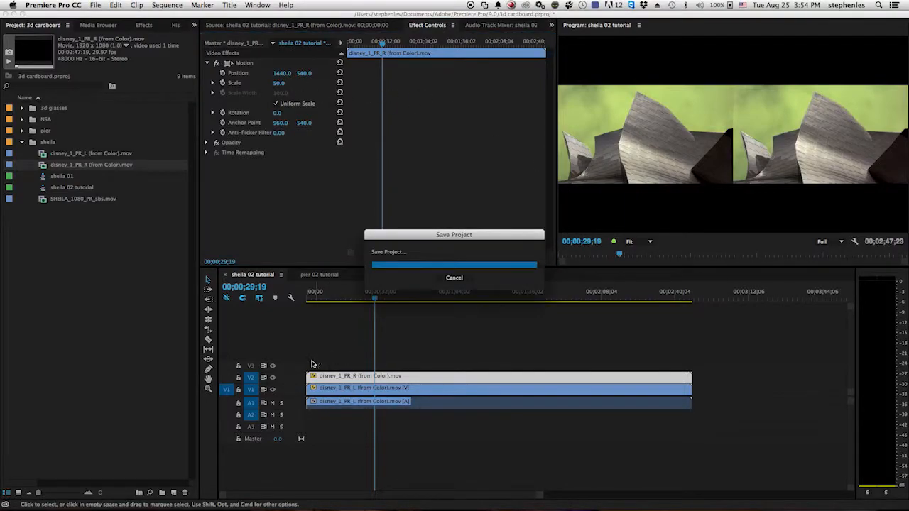
{"action": "left_click", "coordinate": [271, 378]}
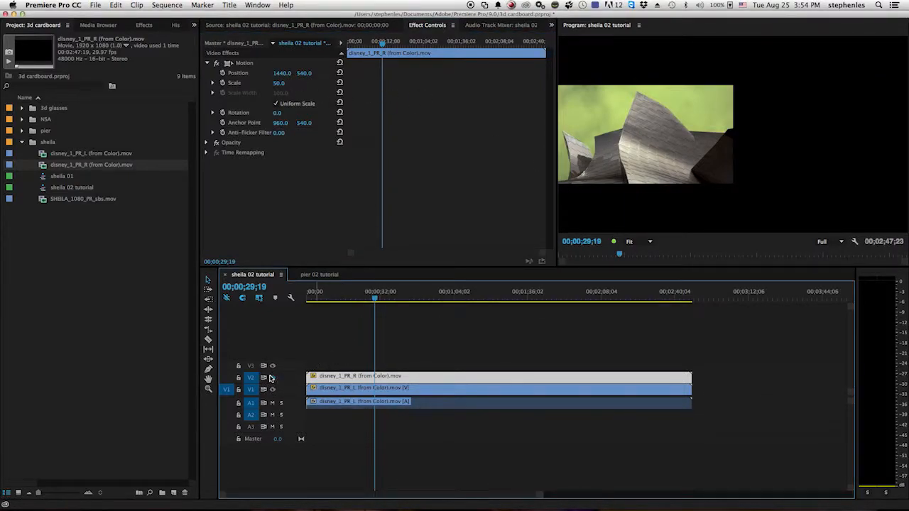
{"action": "left_click", "coordinate": [271, 378]}
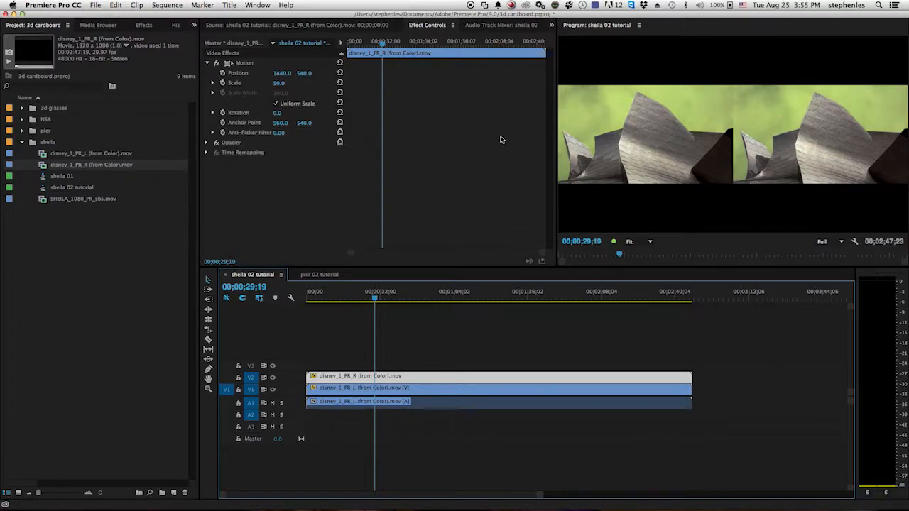
Hide track V2 and set the disney_1_PR_R clip's scale to 60.
{"action": "left_click", "coordinate": [273, 377]}
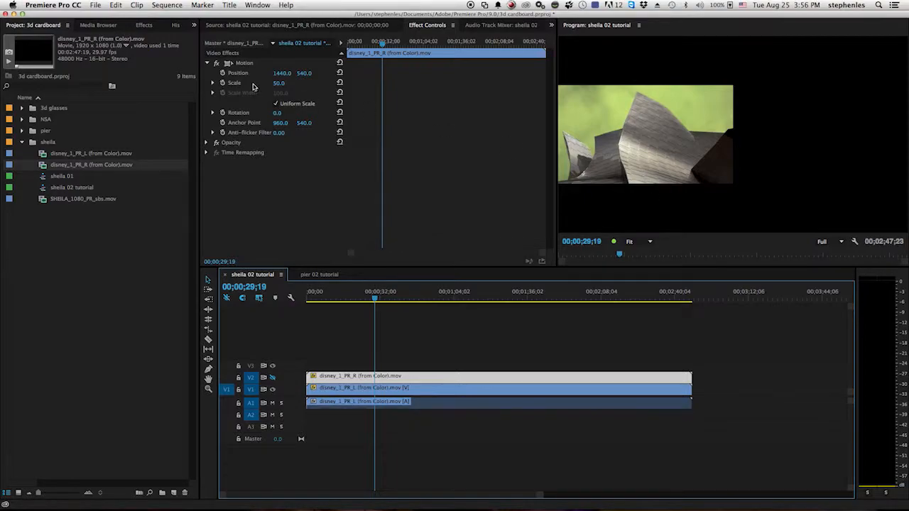
{"action": "left_click", "coordinate": [279, 83]}
{"action": "type", "text": "60"}
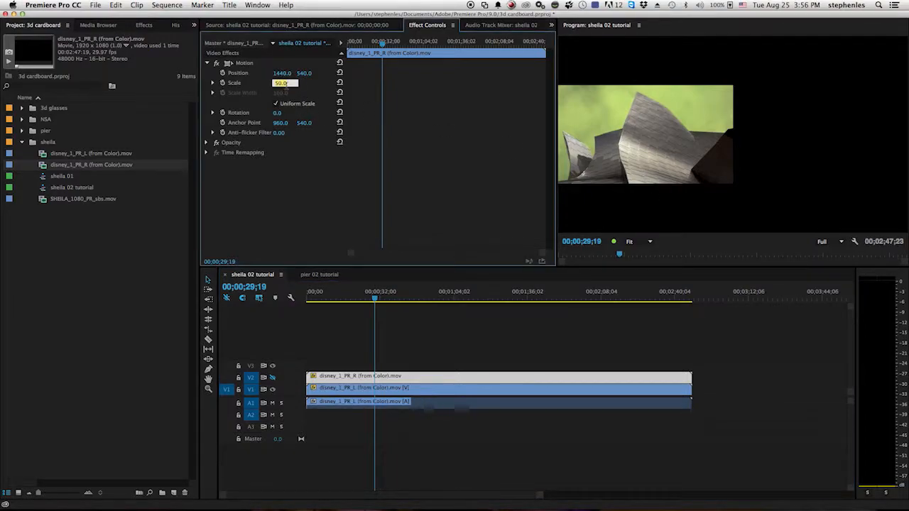
{"action": "key", "text": "Return"}
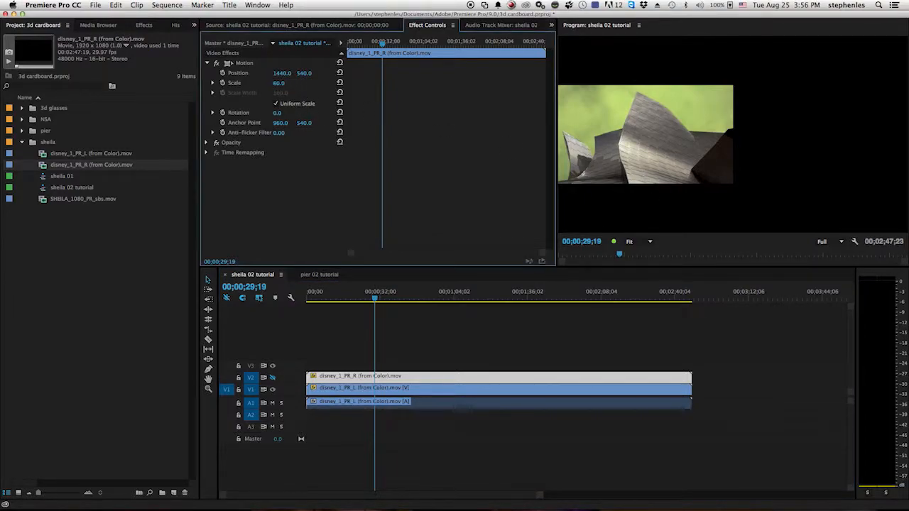
Set the scale of the disney_1_PR_L clip on V1 to 60.
{"action": "double_click", "coordinate": [402, 390]}
{"action": "left_click", "coordinate": [425, 27]}
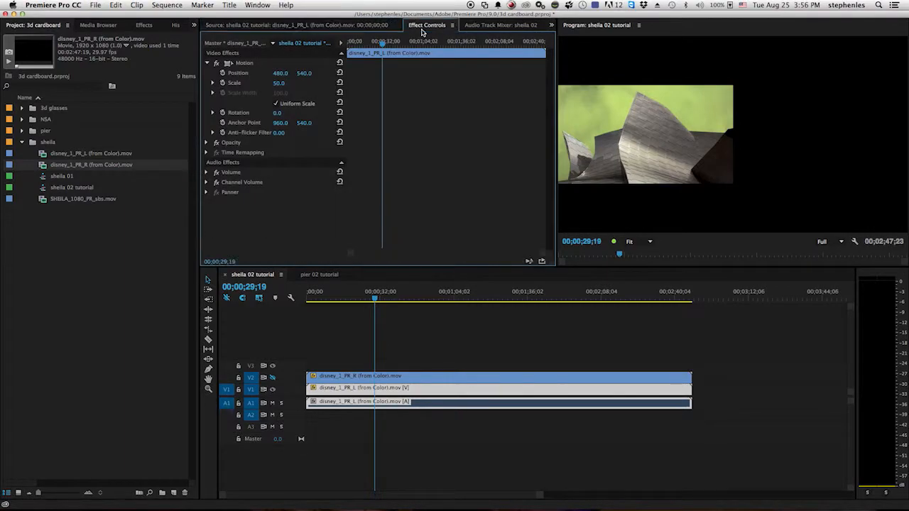
{"action": "left_click", "coordinate": [283, 84]}
{"action": "type", "text": "60"}
{"action": "key", "text": "Return"}
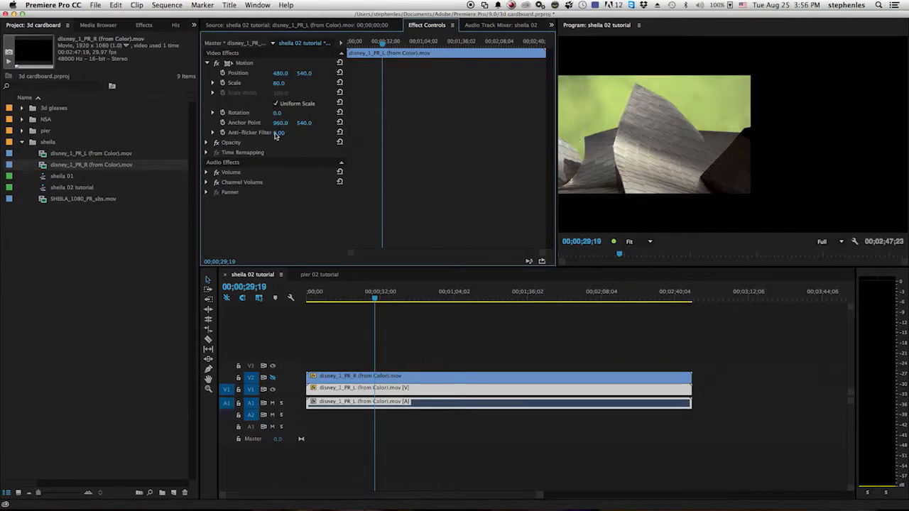
Apply the Crop effect to the disney_1_PR_L clip, cropping 15% from its left and right sides.
{"action": "left_click", "coordinate": [140, 26]}
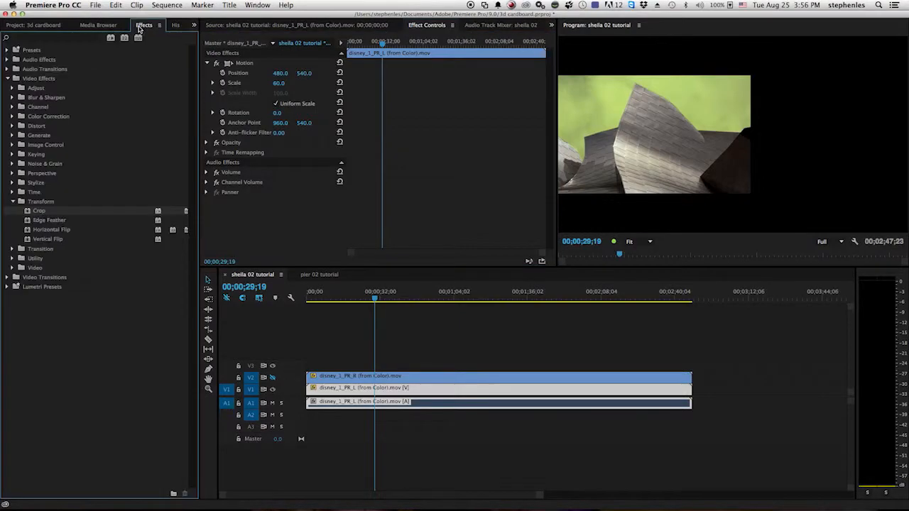
{"action": "left_click_drag", "start_coordinate": [28, 211], "coordinate": [276, 224]}
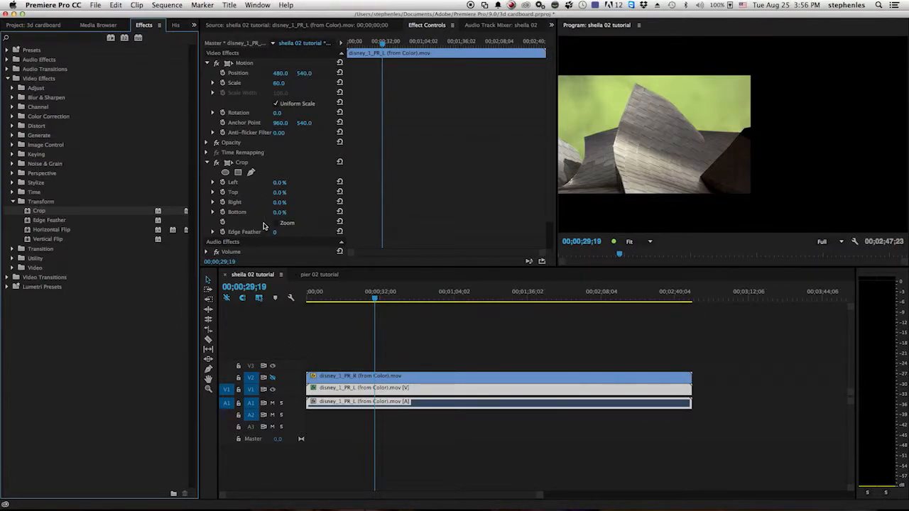
{"action": "left_click", "coordinate": [281, 182]}
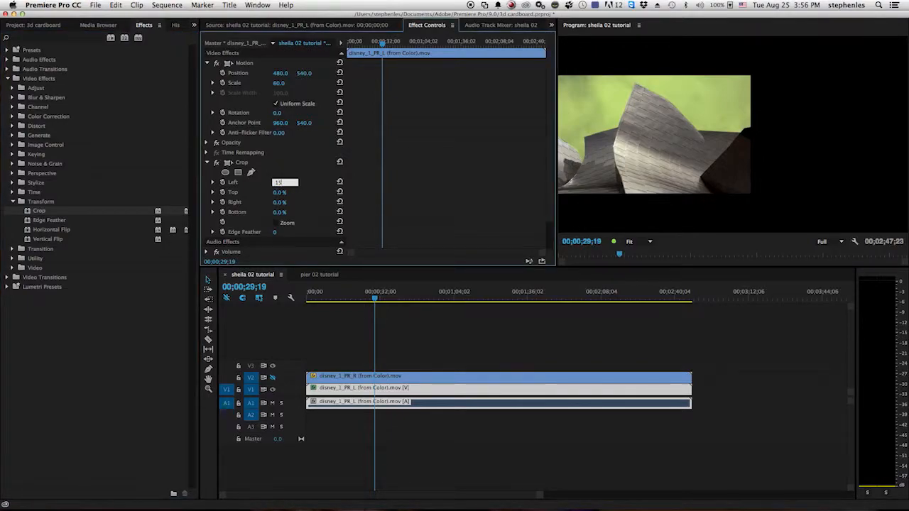
{"action": "left_click", "coordinate": [279, 202]}
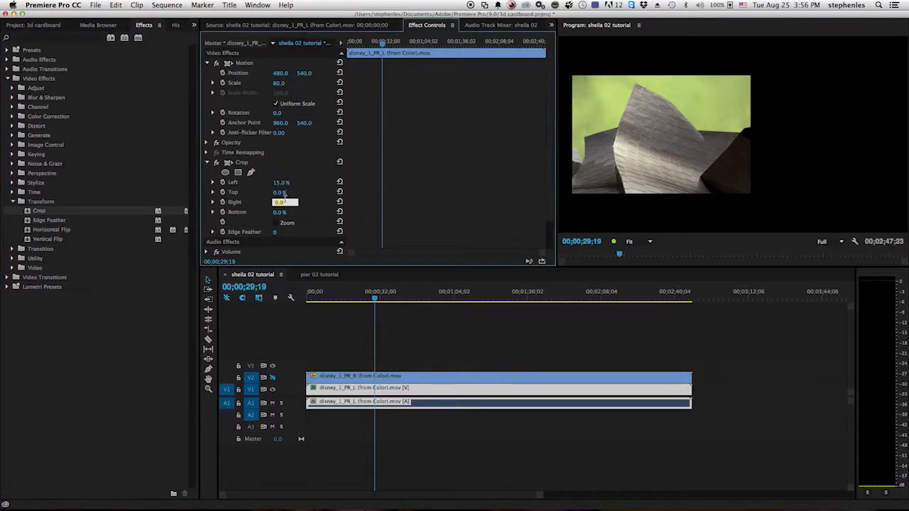
{"action": "type", "text": "15"}
{"action": "key", "text": "Return"}
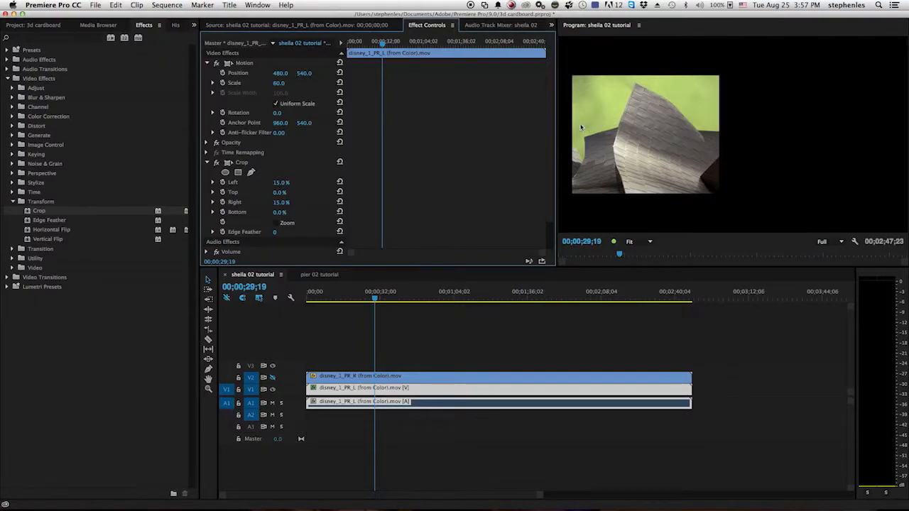
Show track V2 again and set the disney_1_PR_R clip's horizontal position to 1488.
{"action": "left_click", "coordinate": [347, 377]}
{"action": "double_click", "coordinate": [347, 377]}
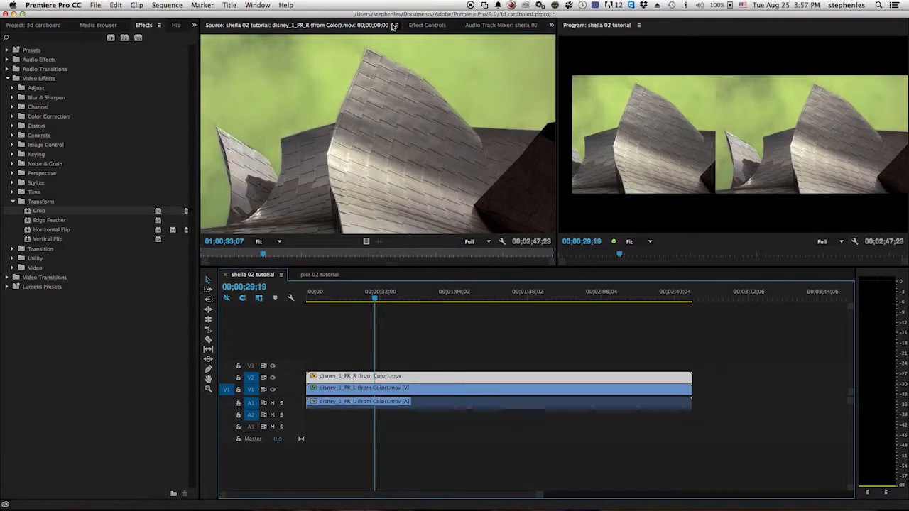
{"action": "left_click", "coordinate": [428, 25]}
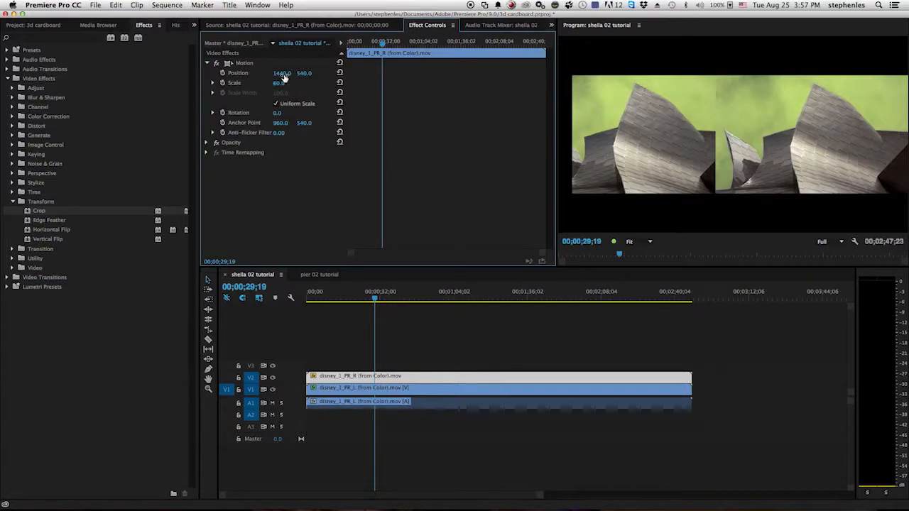
{"action": "left_click", "coordinate": [283, 73]}
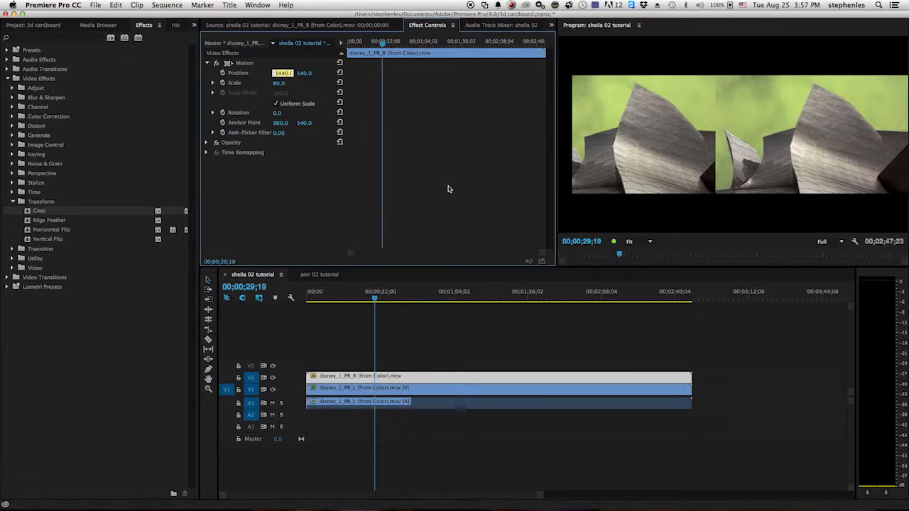
{"action": "type", "text": "1488"}
{"action": "key", "text": "Return"}
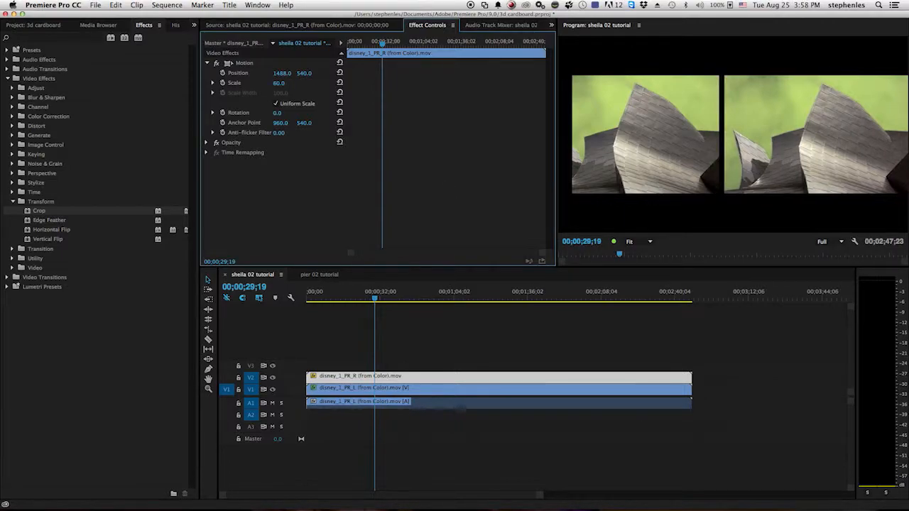
Apply the Crop effect to the disney_1_PR_R clip, cropping 15% from its left and right sides.
{"action": "left_click_drag", "start_coordinate": [39, 211], "coordinate": [245, 191]}
{"action": "left_click", "coordinate": [275, 184]}
{"action": "type", "text": "15"}
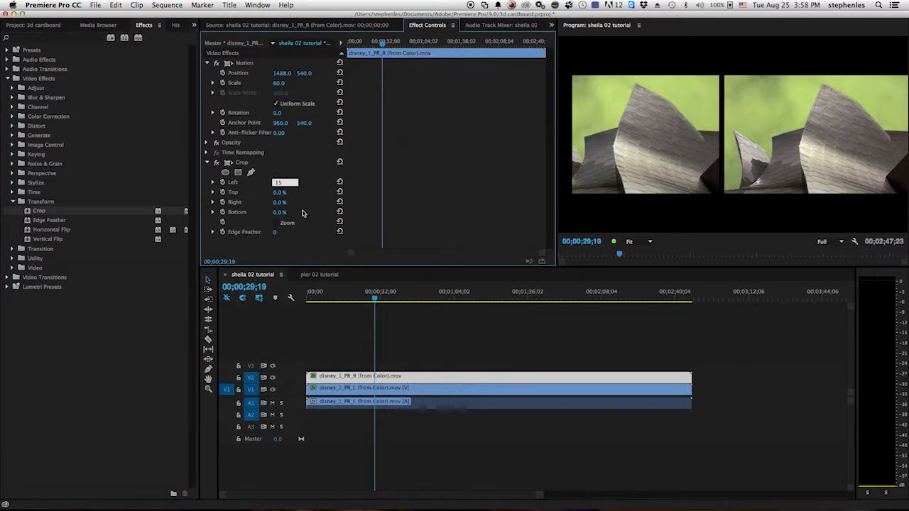
{"action": "left_click", "coordinate": [279, 202]}
{"action": "type", "text": "15"}
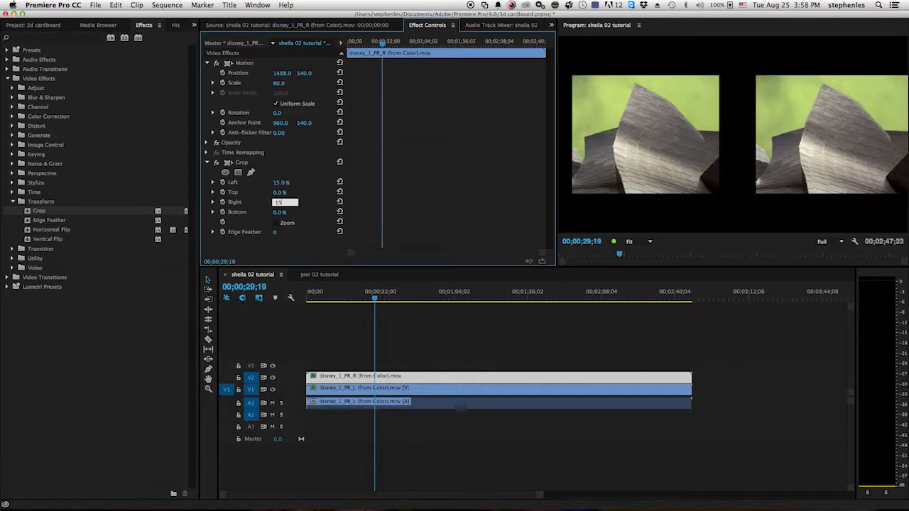
{"action": "key", "text": "Return"}
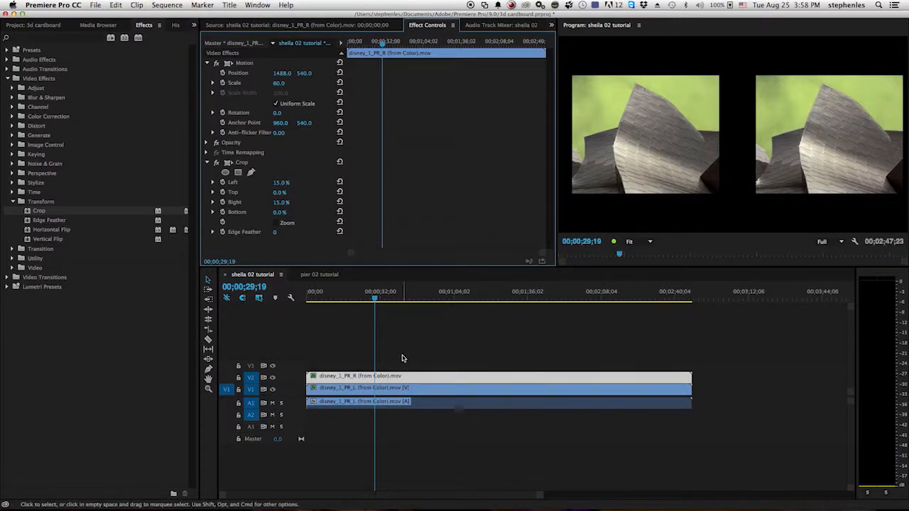
Set the horizontal position of the disney_1_PR_L clip on V1 to 432.
{"action": "double_click", "coordinate": [394, 389]}
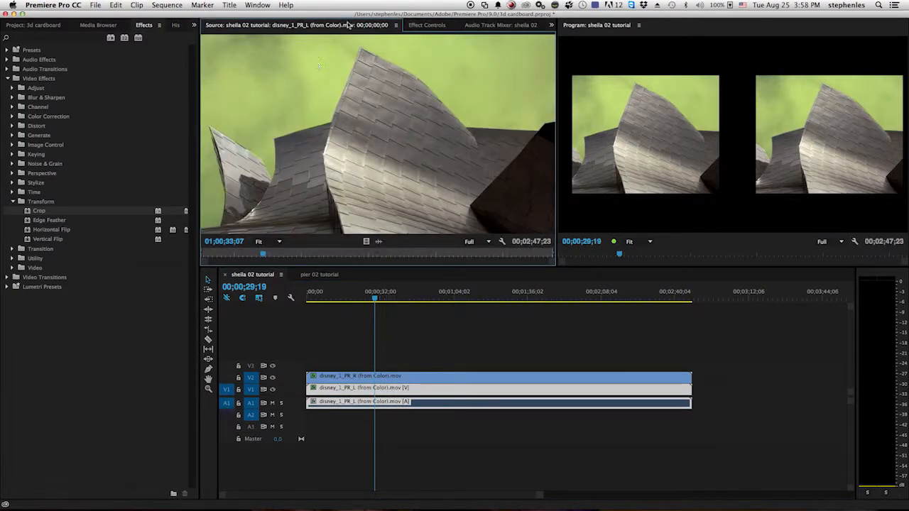
{"action": "left_click", "coordinate": [430, 25]}
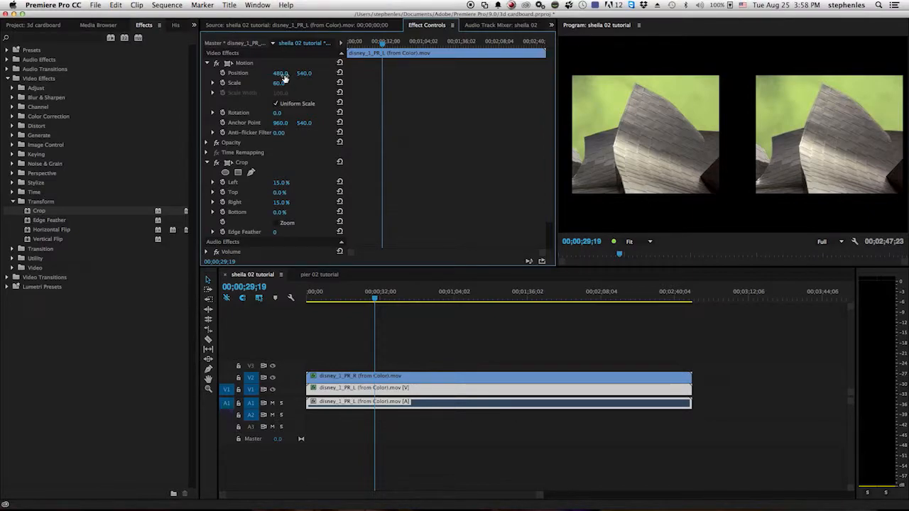
{"action": "left_click", "coordinate": [282, 74]}
{"action": "type", "text": "432"}
{"action": "key", "text": "Return"}
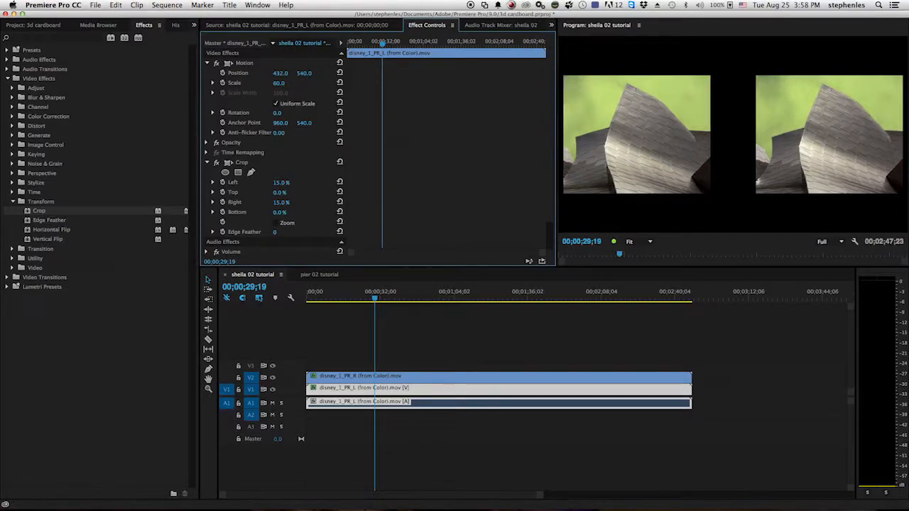